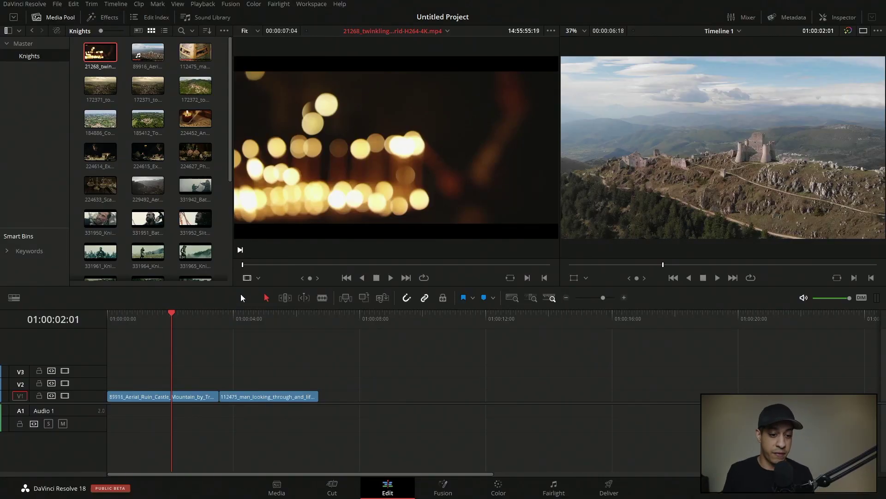
Step: Scrub the two timeline clips, then load the 331942_Battle clip into the Source viewer
drag(202, 328, 174, 334)
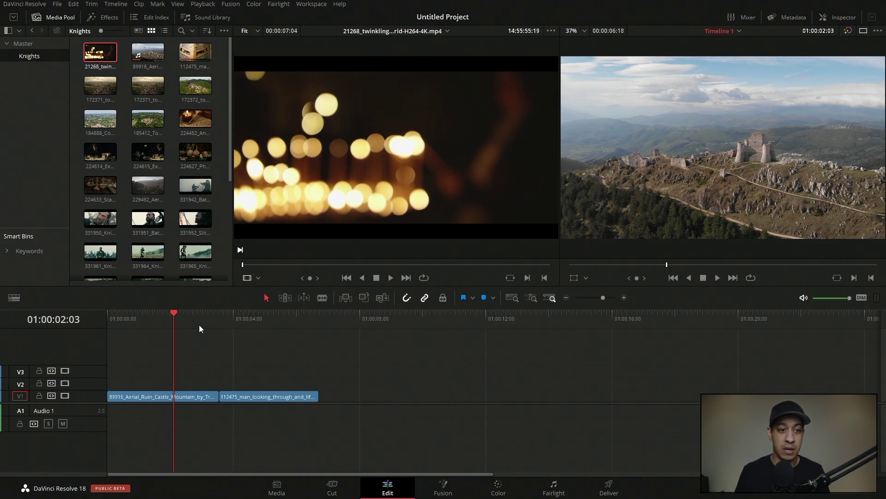
click(198, 184)
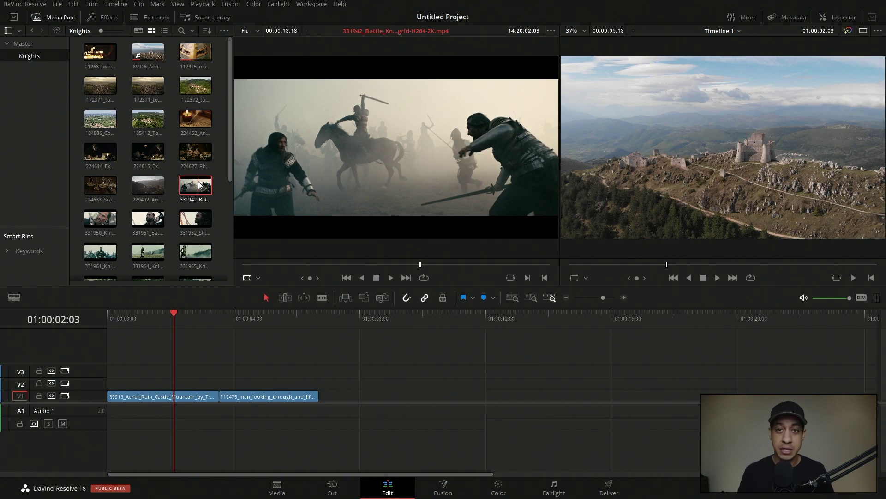
Step: Mark In and Out points on the 331942_Battle clip spanning 00:00:07:24 of action
drag(182, 321, 220, 329)
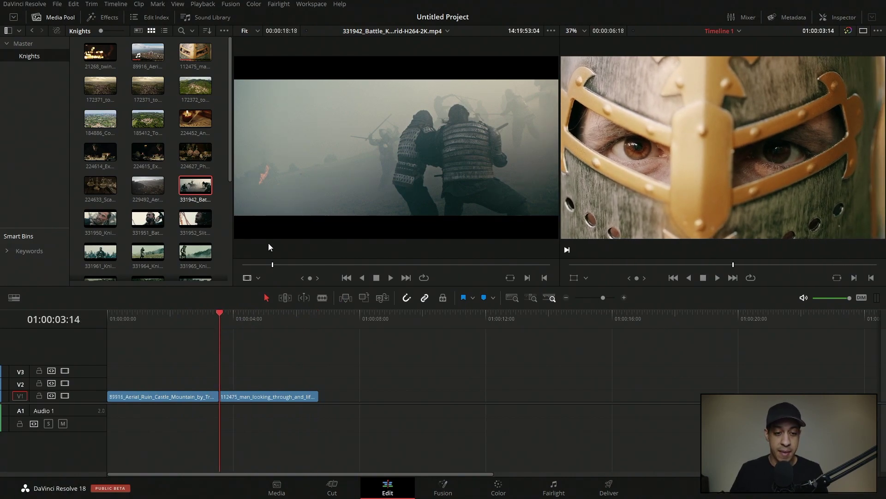
click(257, 265)
drag(248, 264, 276, 264)
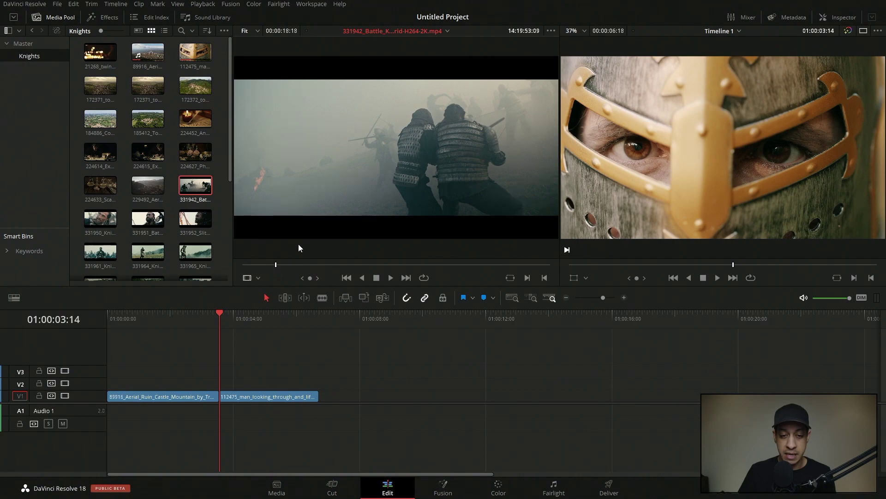
click(528, 280)
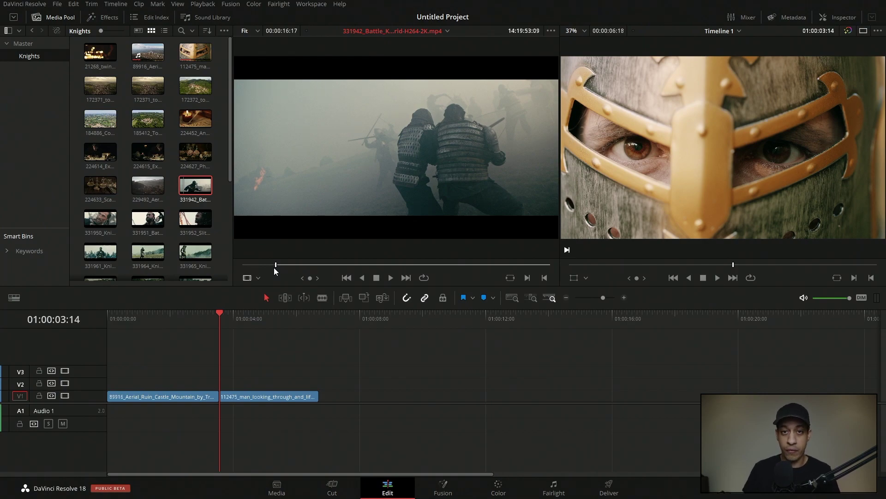
drag(282, 266, 407, 267)
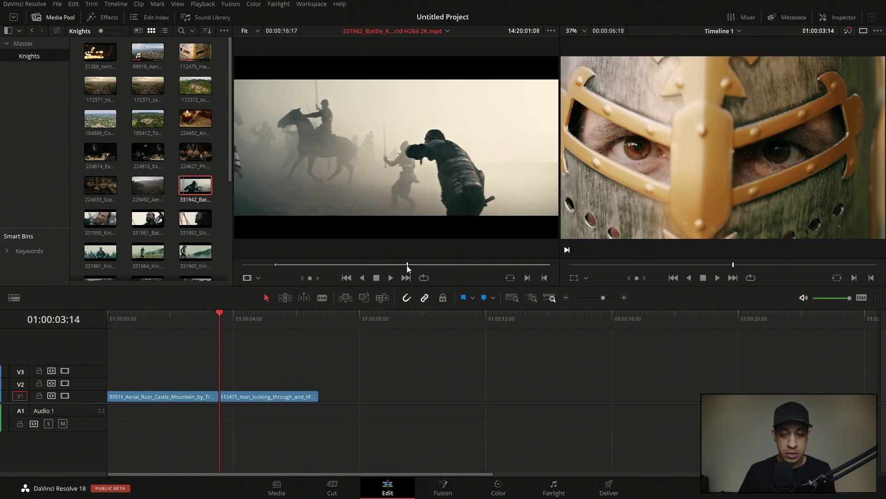
key(o)
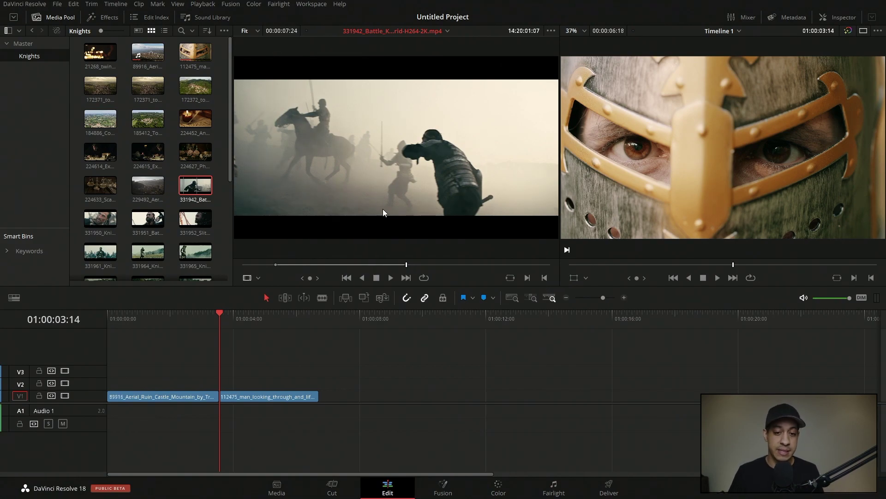
Step: Drop the marked battle clip after a gap on the timeline, review it, then undo
drag(374, 191, 391, 432)
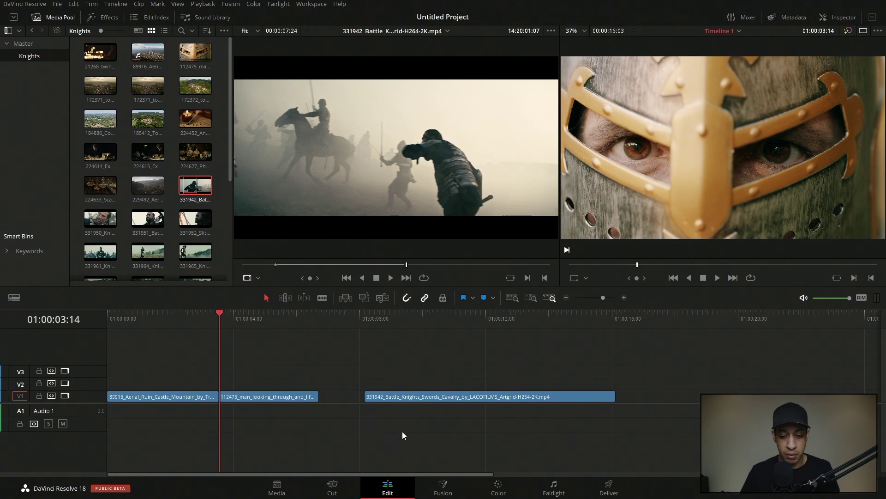
drag(363, 319, 392, 331)
key(ctrl+z)
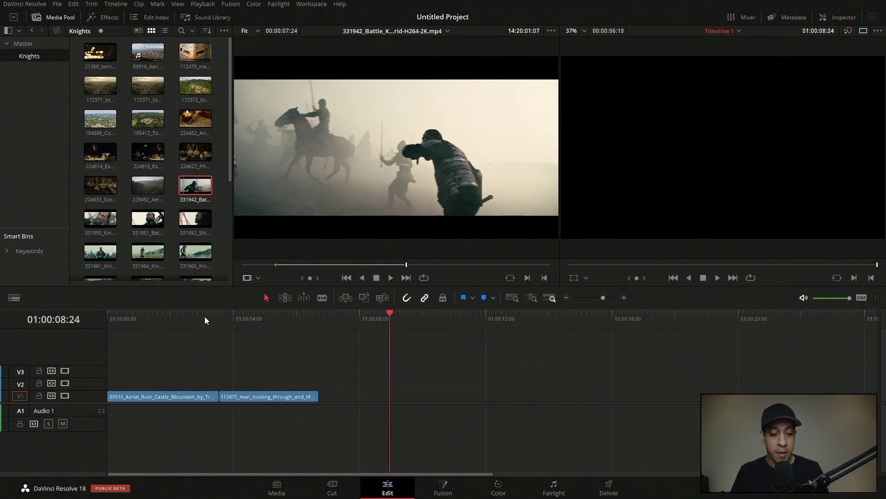
Step: Insert the battle clip at 01:00:03:14 between the castle aerial and helmet close-up
click(222, 318)
drag(347, 176, 839, 195)
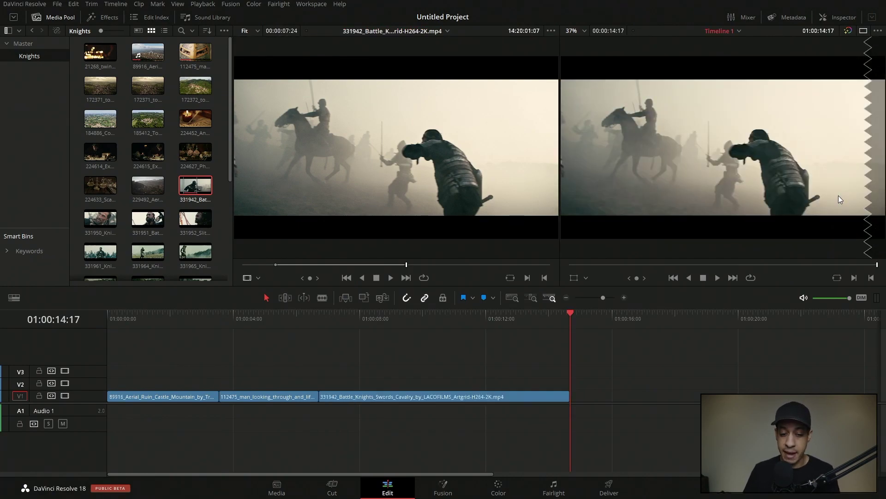
key(ctrl+z)
drag(531, 134, 837, 66)
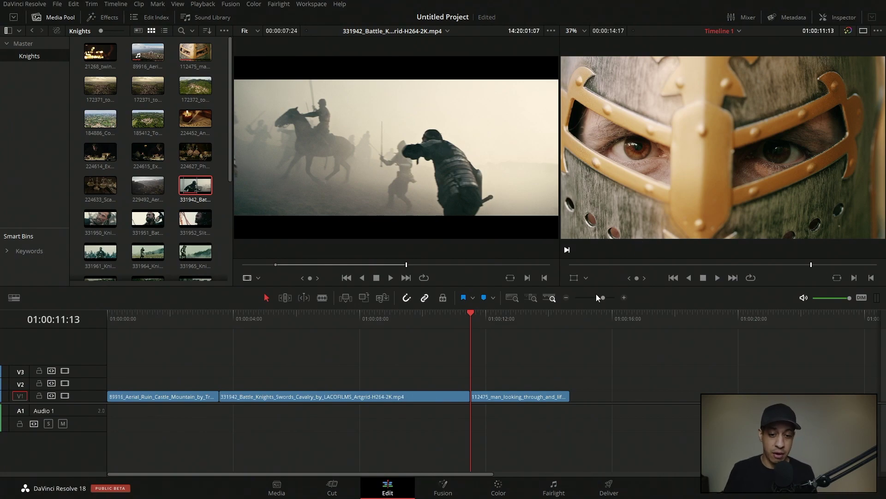
Step: Blade the battle clip near 01:00:07 and 01:00:09, then return to Selection mode
click(326, 317)
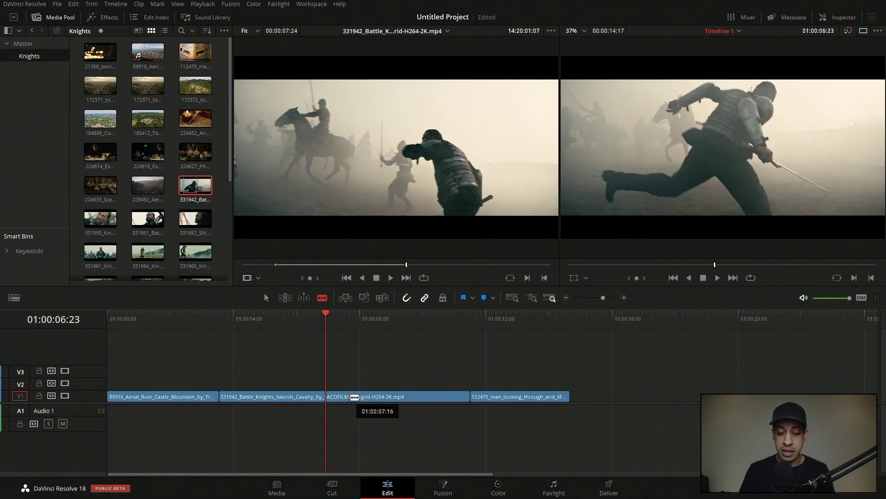
click(355, 397)
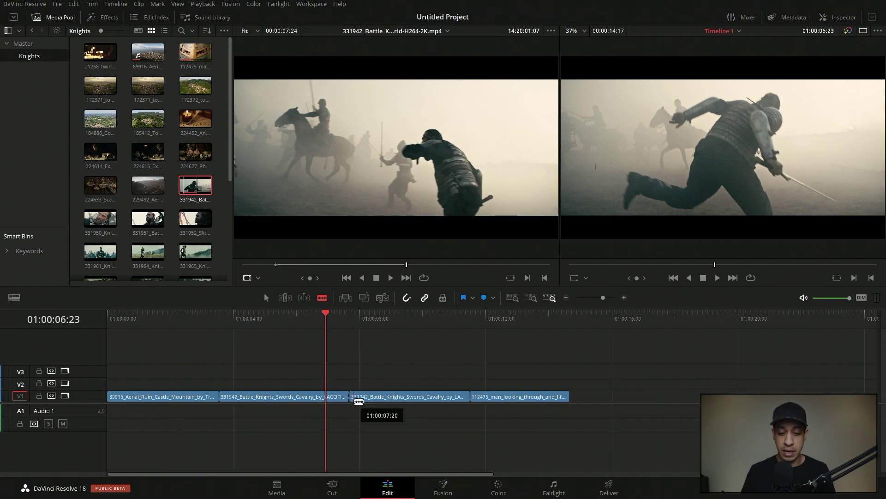
click(407, 398)
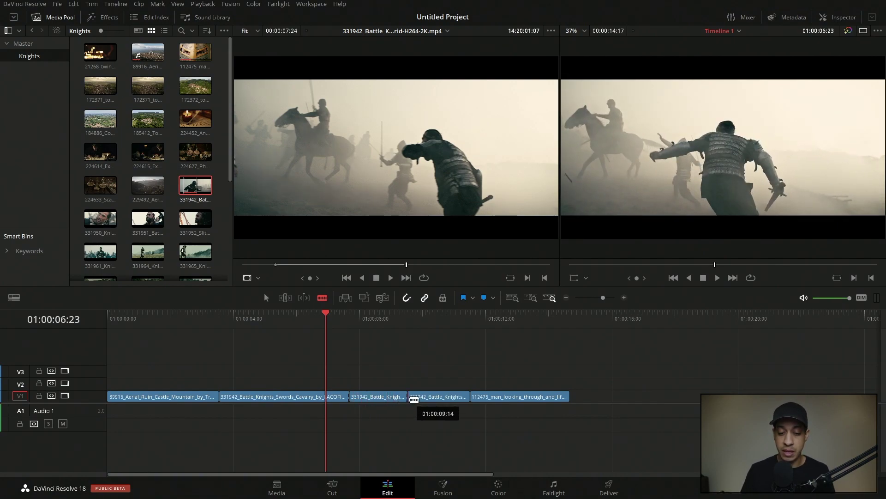
click(266, 298)
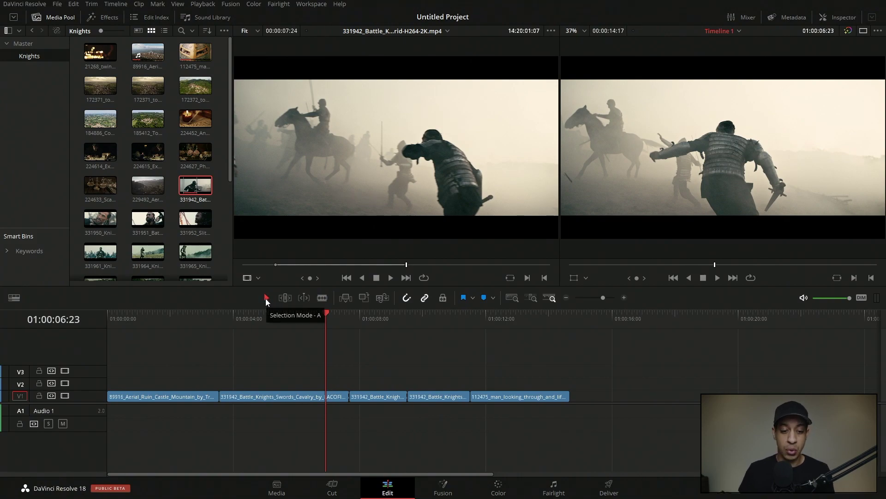
Step: Undo the blade cuts, split the battle clip twice during playback from 01:00:05:00, then undo
key(ctrl+z)
key(ctrl+z)
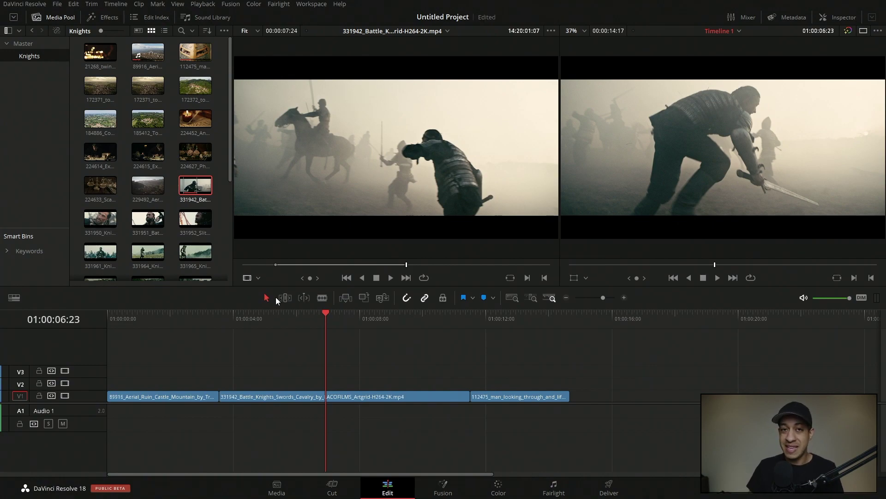
drag(271, 312, 257, 312)
key(space)
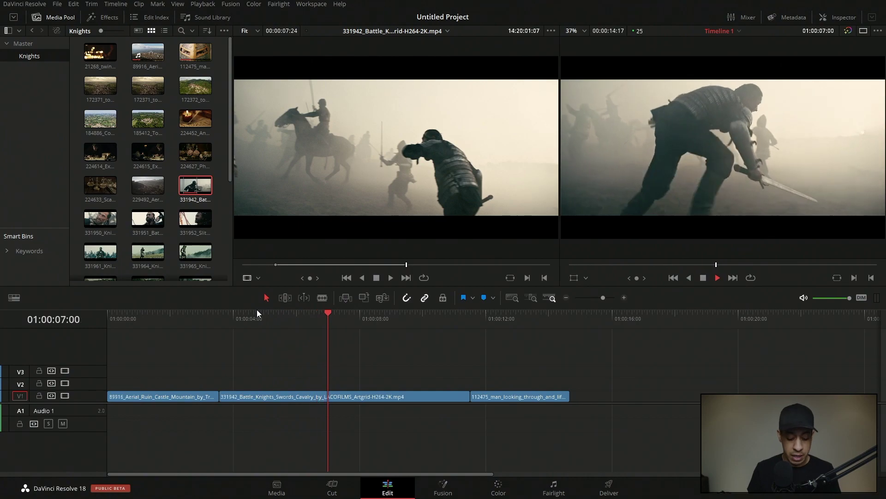
key(ctrl+b)
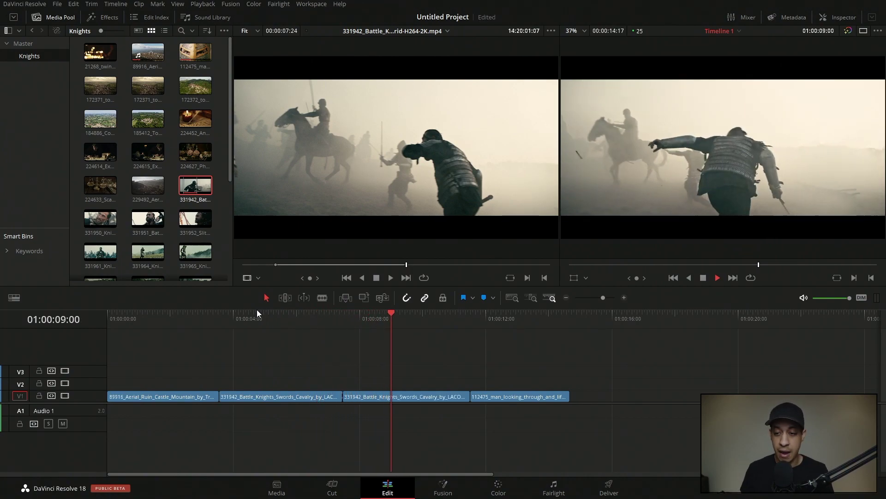
key(ctrl+b)
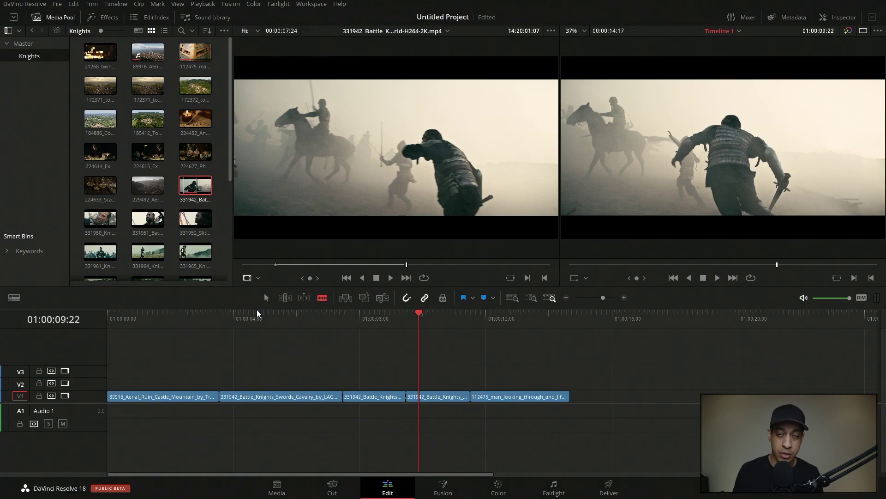
key(ctrl+z)
key(ctrl+z)
Step: Cut all stacked battle clips during playback, then undo the cut
drag(262, 321, 302, 322)
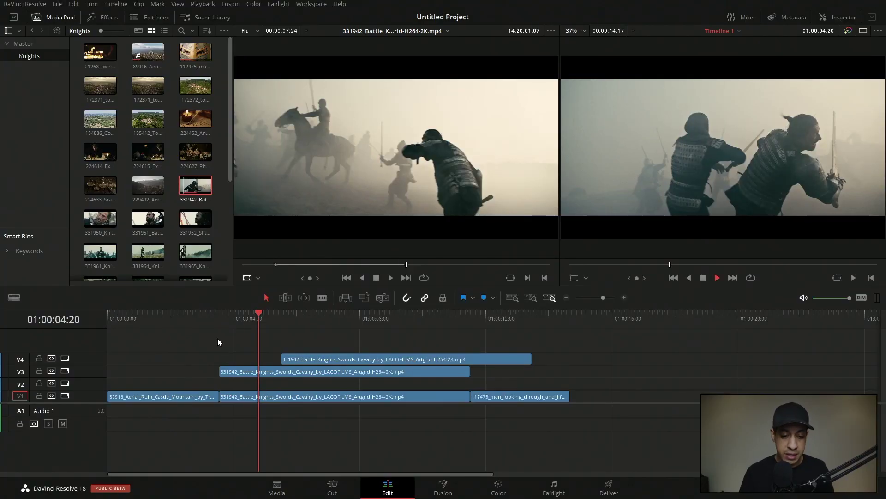
key(space)
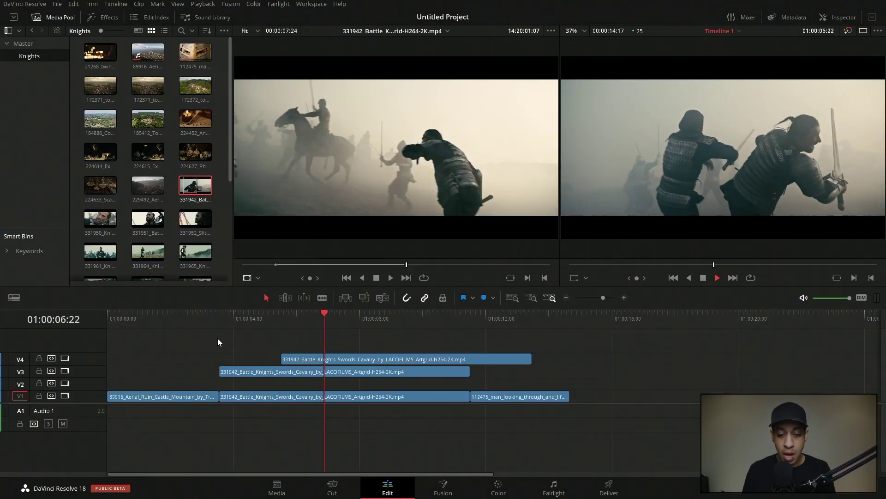
key(ctrl+b)
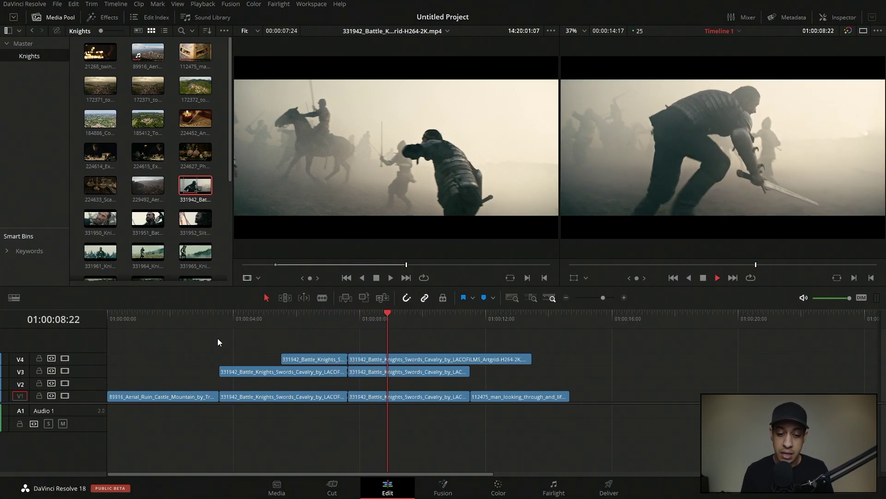
key(space)
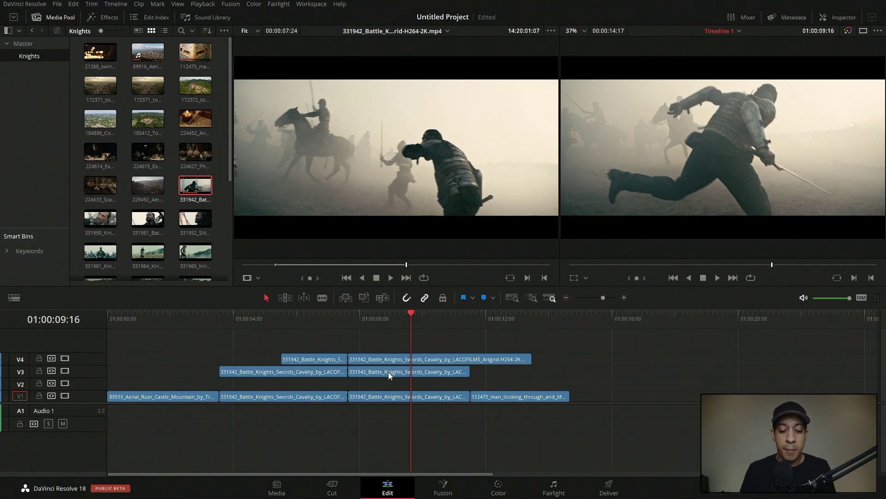
key(ctrl+z)
Step: Test-split the V3 battle copy, undo it, and remove the extra copies above V1
click(364, 371)
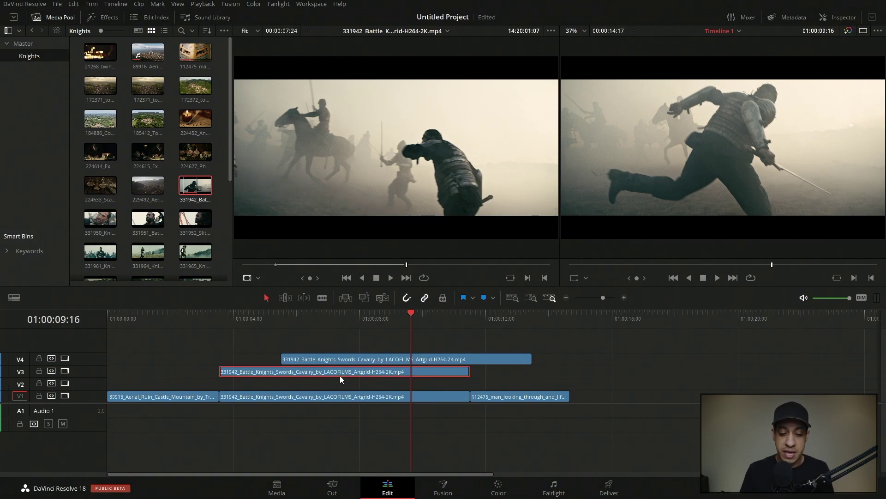
click(237, 320)
key(space)
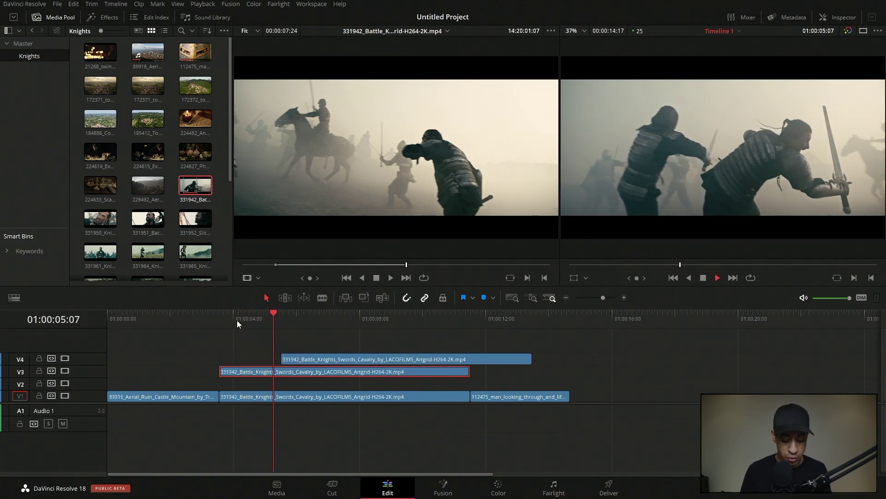
key(ctrl+b)
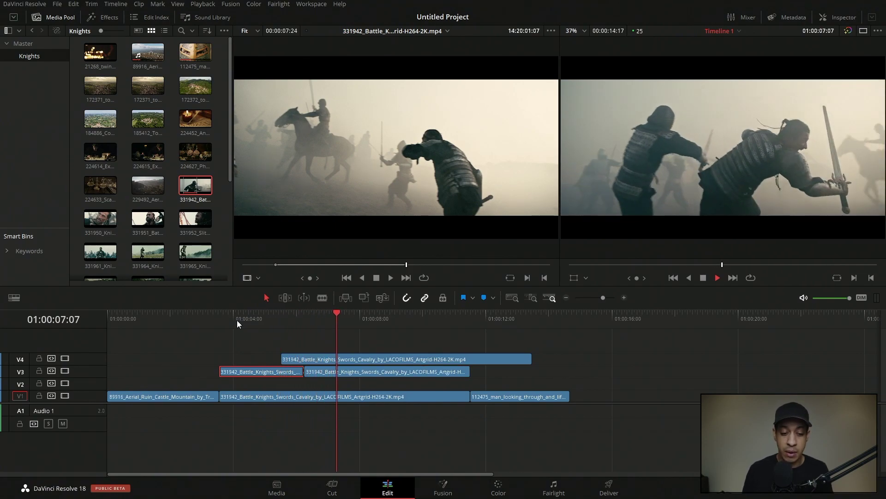
key(space)
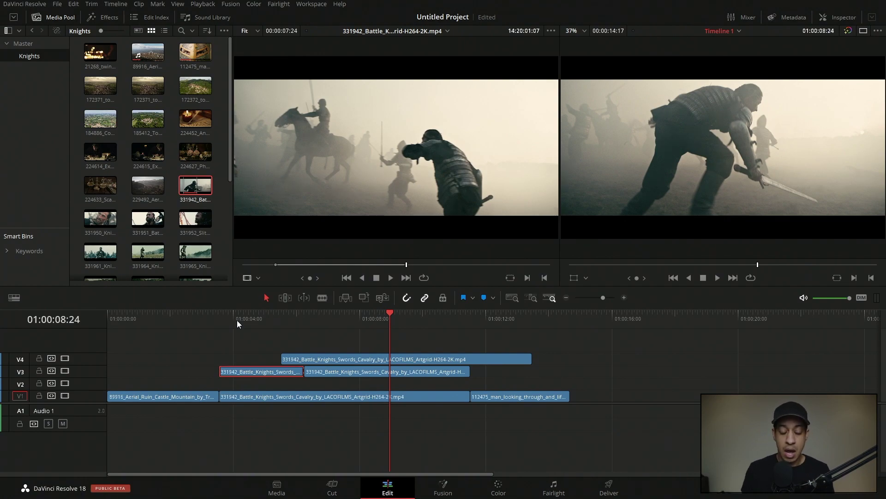
key(ctrl+z)
key(ctrl+z)
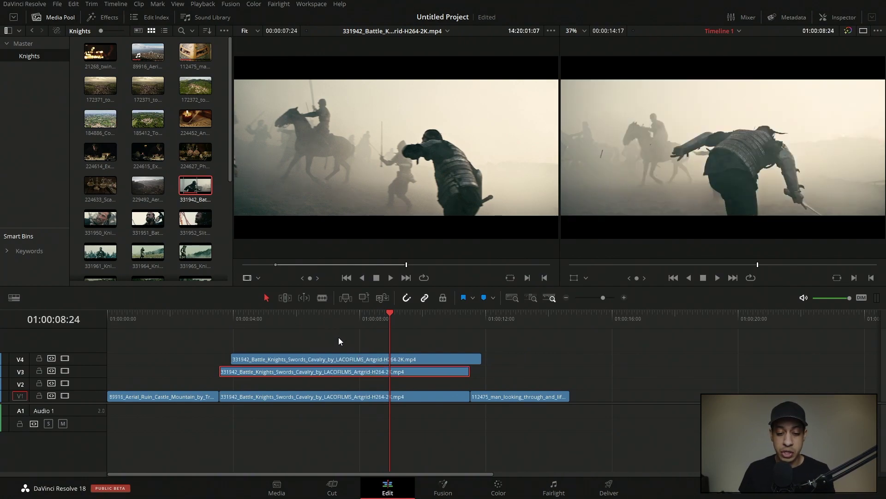
key(ctrl+z)
key(ctrl+z)
drag(357, 322, 400, 336)
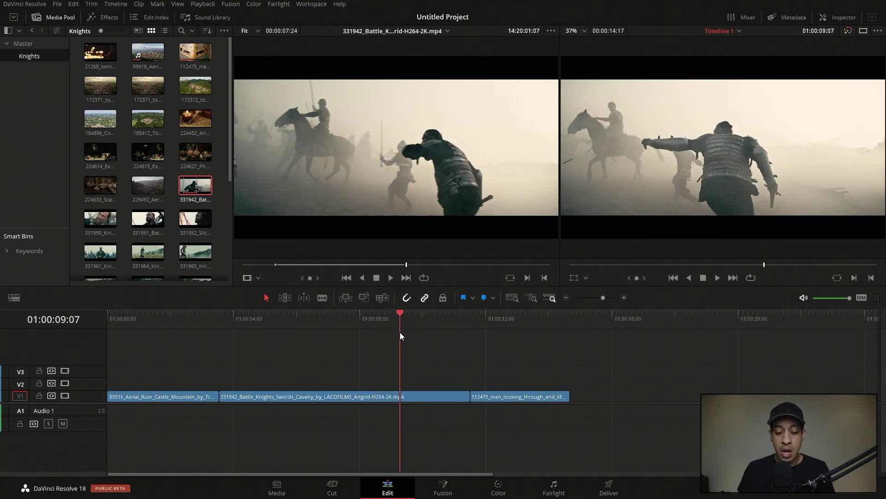
Step: Cut the V1 battle clip at 01:00:09:07, ripple-delete and restore its tail twice, then save
key(ctrl+b)
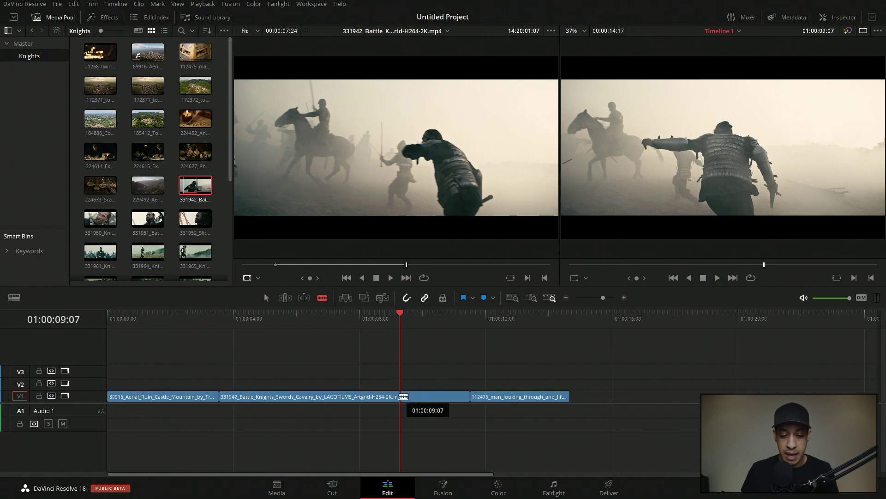
click(425, 399)
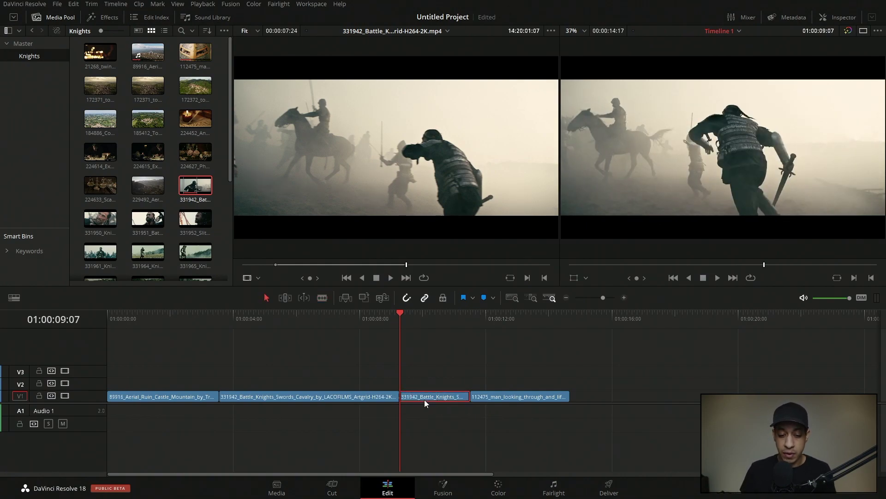
key(Delete)
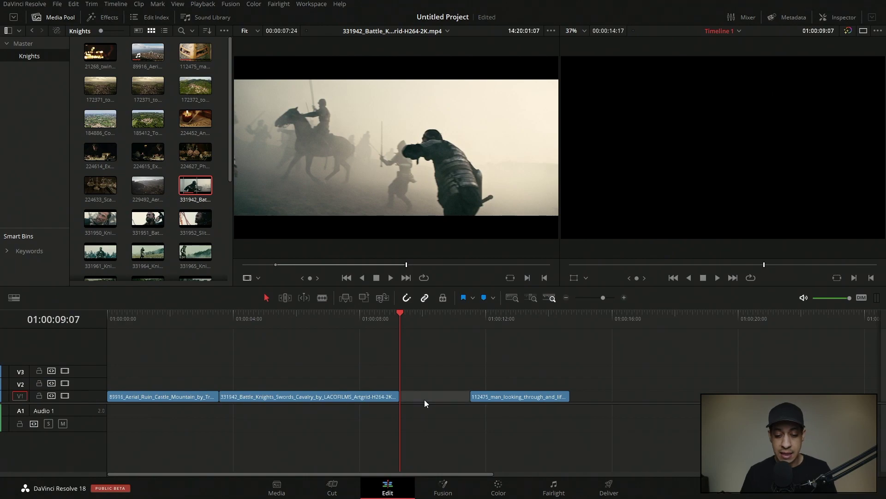
key(ctrl+z)
click(424, 400)
key(Delete)
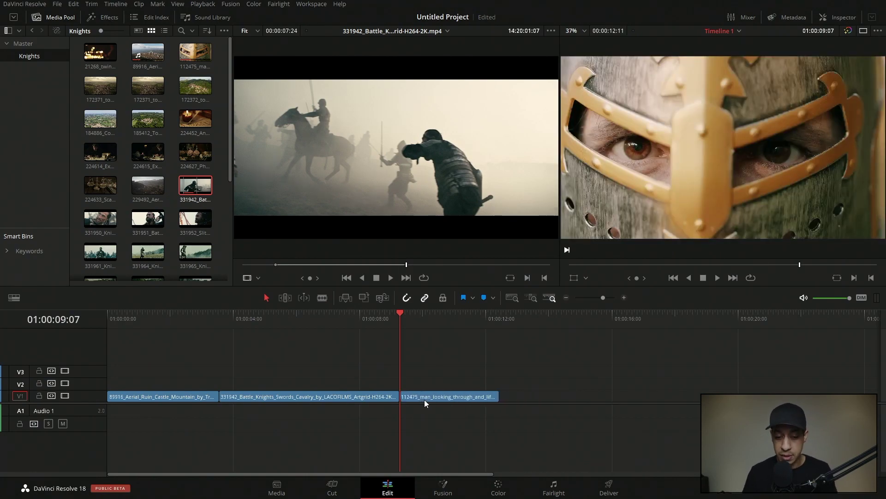
key(ctrl+z)
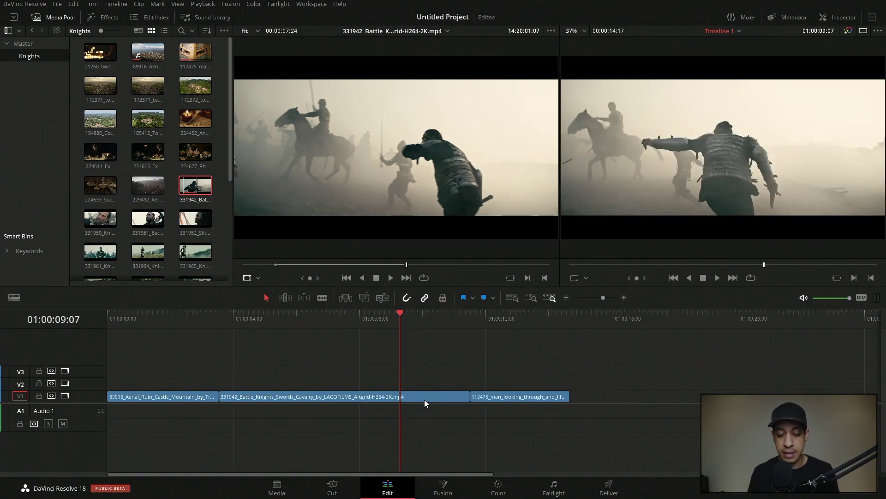
key(ctrl+s)
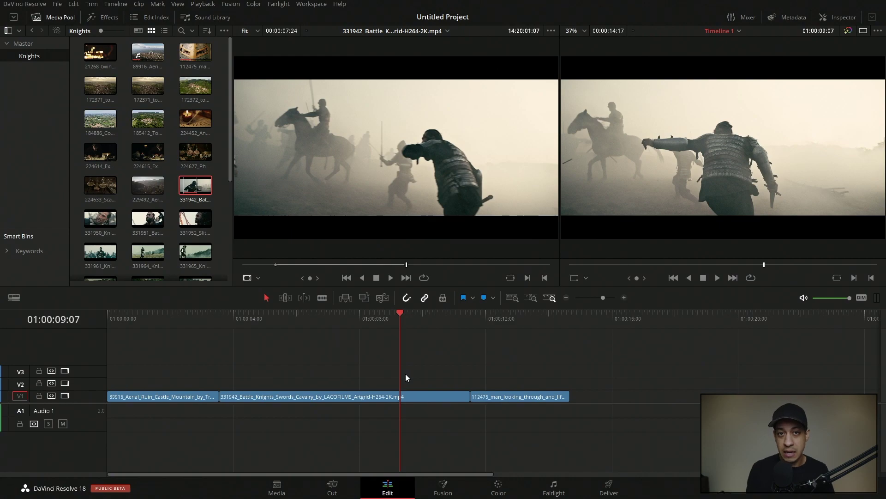
drag(380, 312, 400, 331)
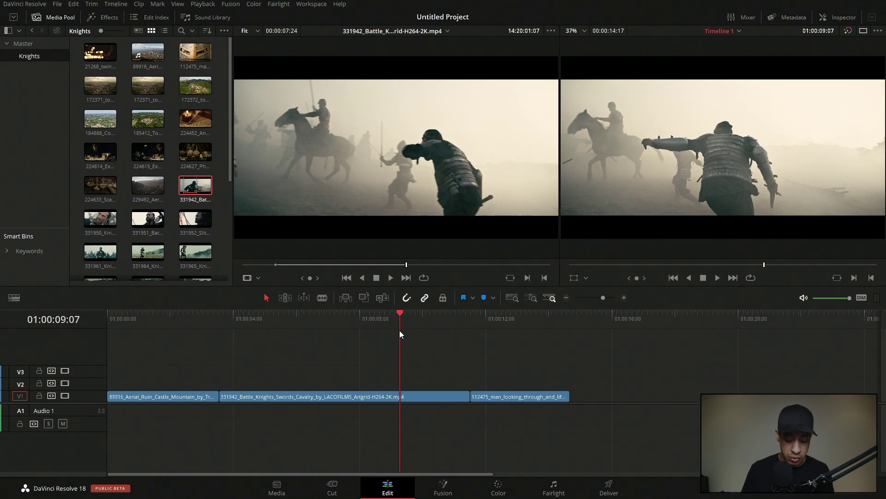
key(ctrl+shift+])
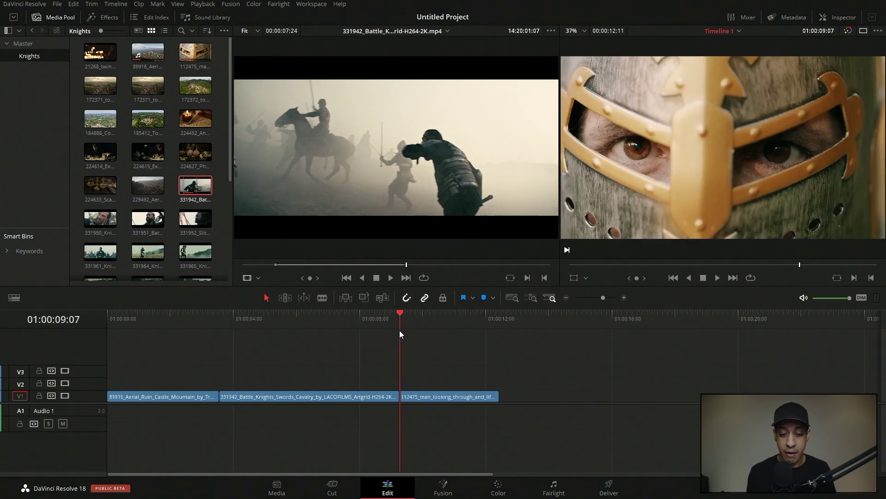
key(ctrl+z)
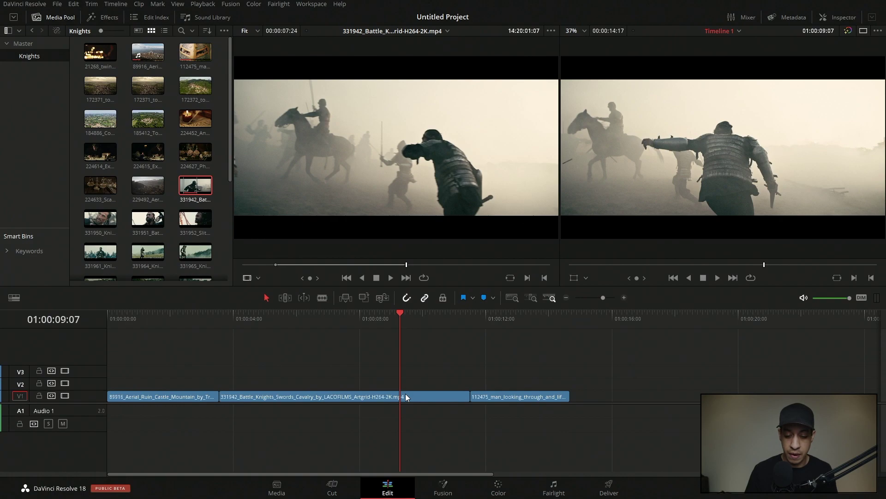
key(ctrl+shift+])
key(ctrl+z)
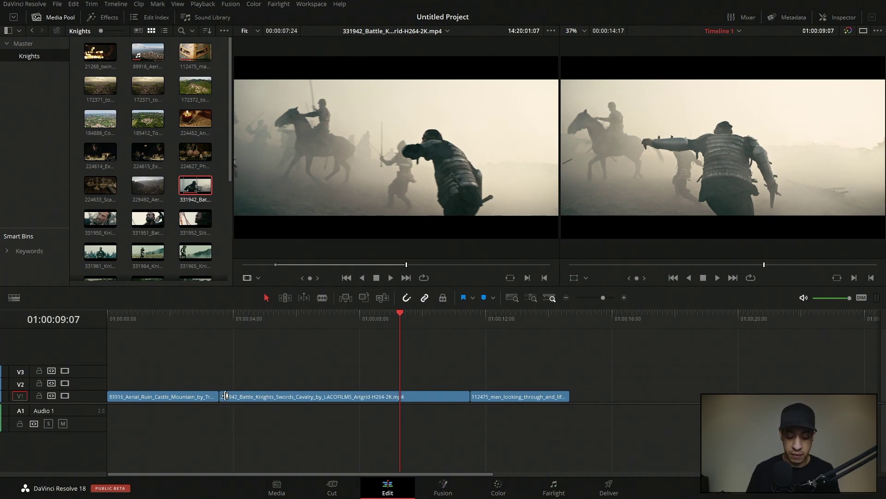
key(ctrl+shift+bracketleft)
key(ctrl+z)
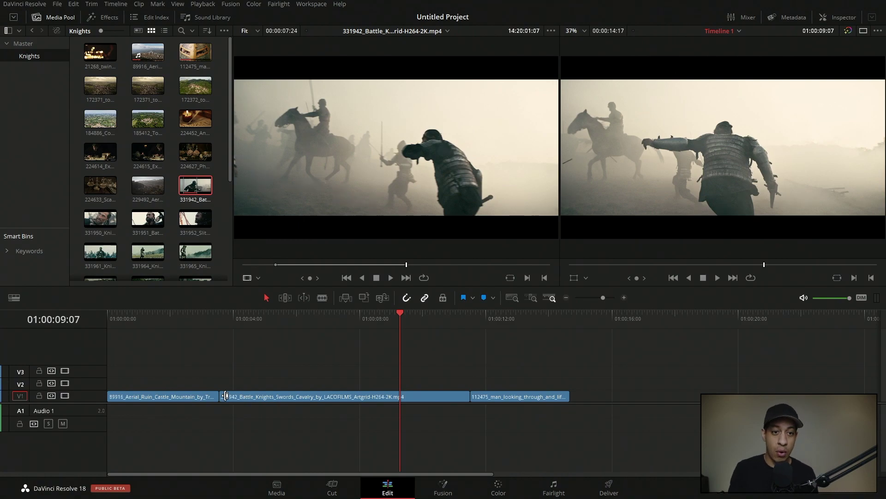
Step: In Keyboard Customization, look up the Ctrl+Shift+[ and ] Start/End to Playhead shortcuts
click(37, 4)
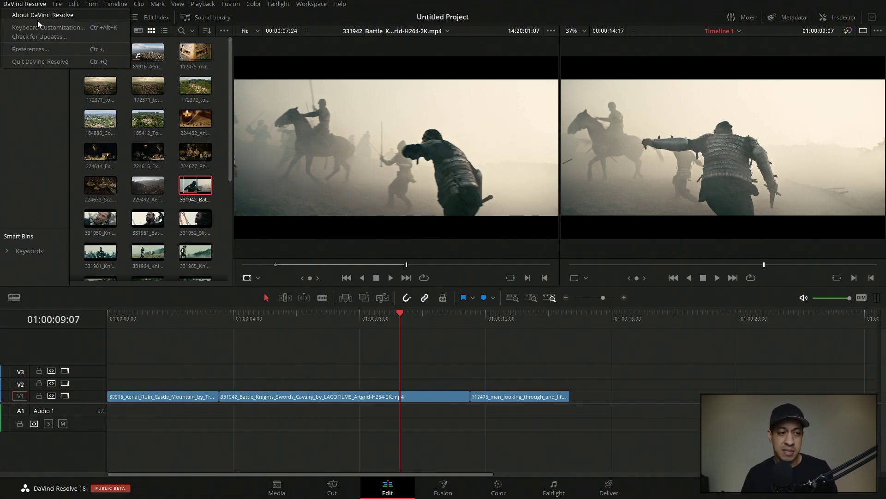
click(38, 27)
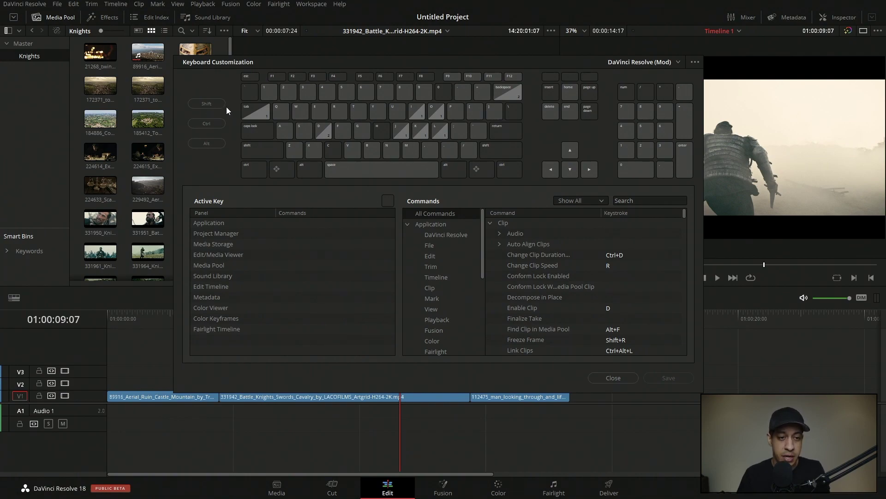
key(ctrl+shift)
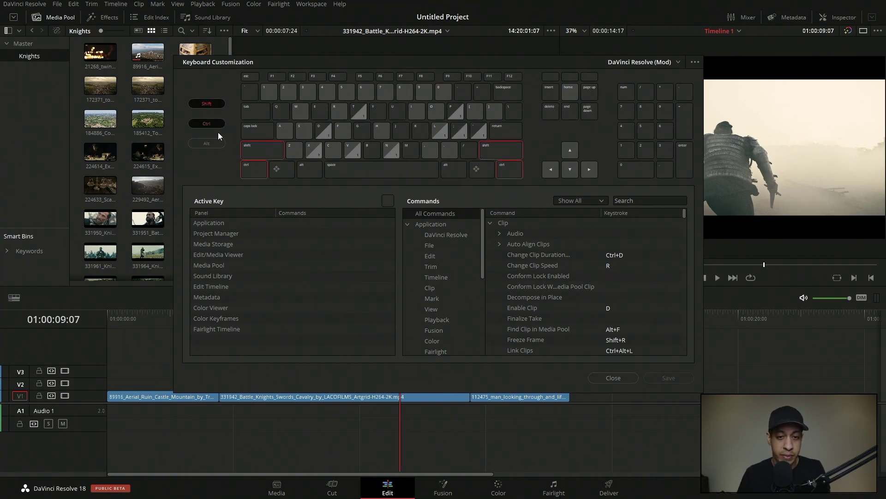
click(474, 112)
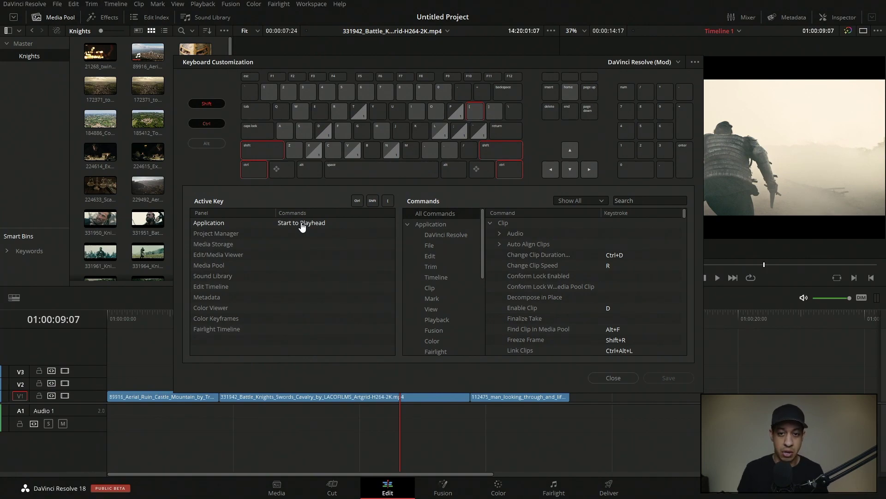
click(495, 112)
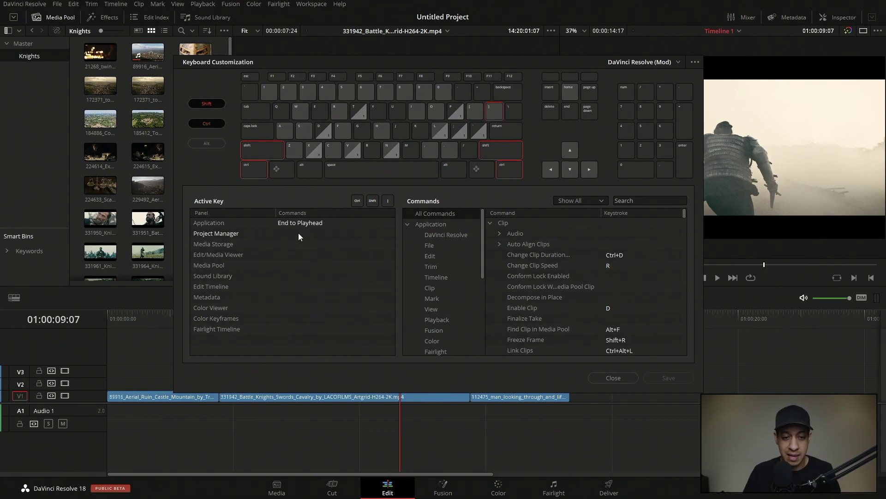